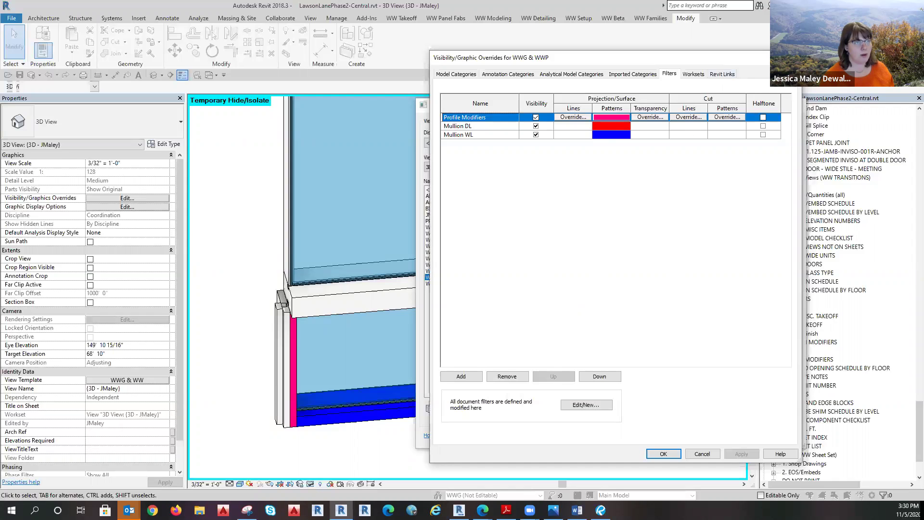
Close the open view template dialogs and review the source projects and items offered by Transfer Project Standards
{"action": "left_click", "coordinate": [791, 58]}
{"action": "left_click", "coordinate": [798, 105]}
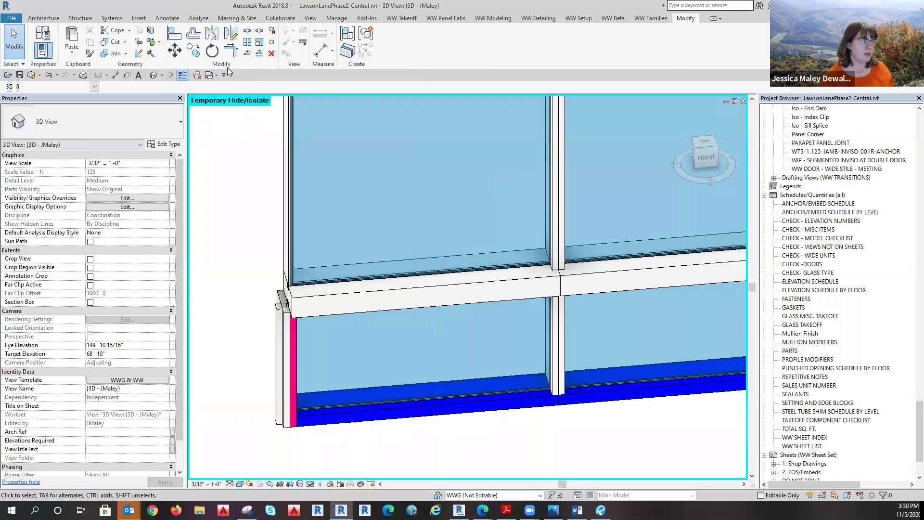
{"action": "left_click", "coordinate": [343, 20]}
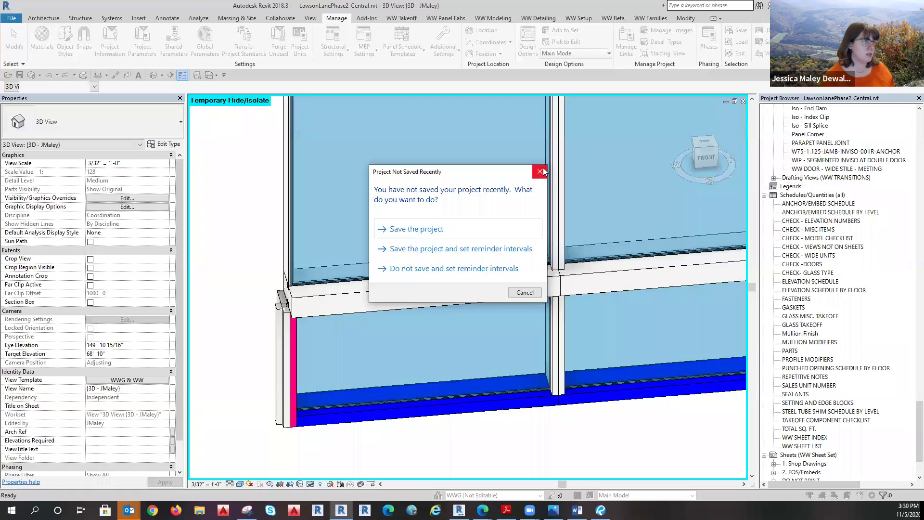
{"action": "left_click", "coordinate": [540, 171]}
{"action": "left_click", "coordinate": [554, 163]}
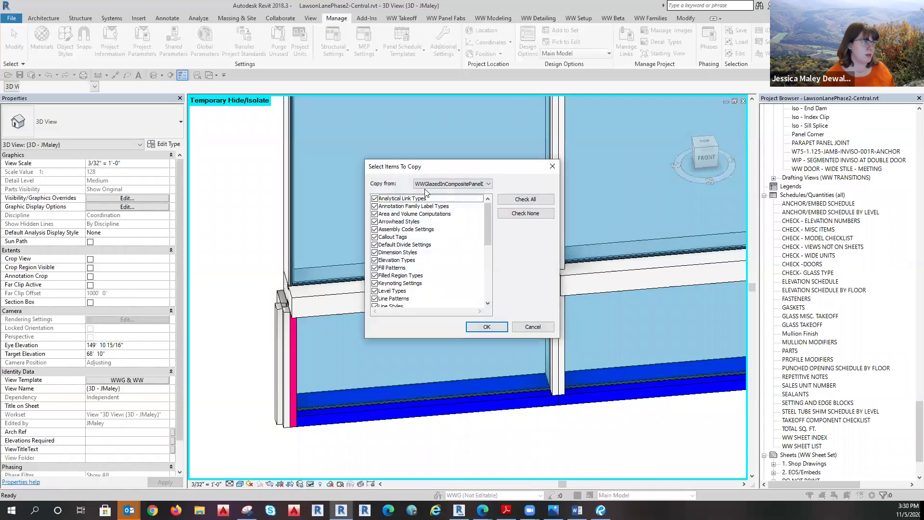
{"action": "left_click", "coordinate": [481, 184]}
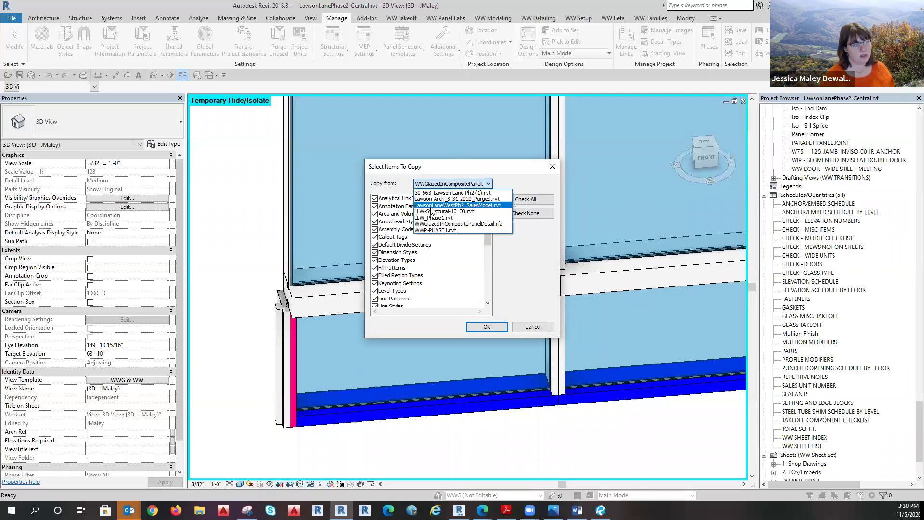
{"action": "left_click", "coordinate": [516, 172]}
{"action": "left_click_drag", "start_coordinate": [490, 208], "coordinate": [499, 241]}
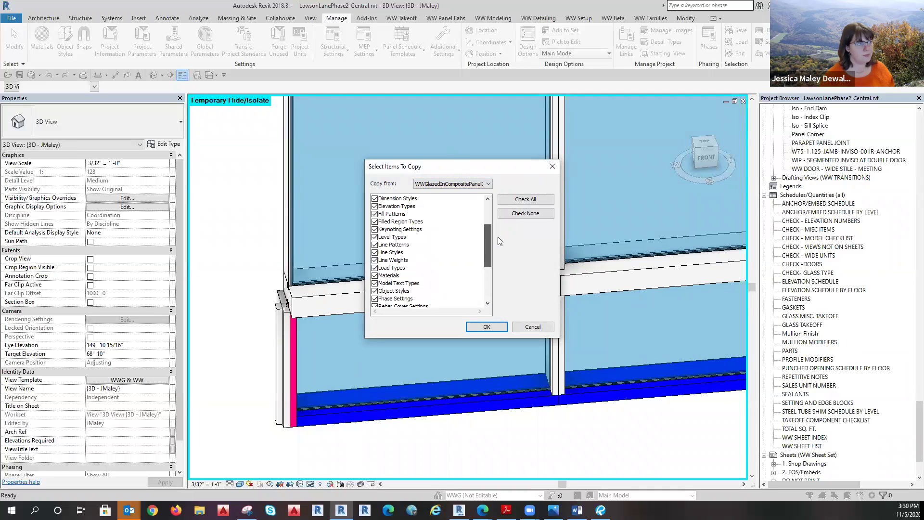
{"action": "left_click", "coordinate": [552, 166]}
Examine the filter overrides of the WWG & WWP view template and the filters available to add, cancelling the dialogs
{"action": "left_click", "coordinate": [154, 381]}
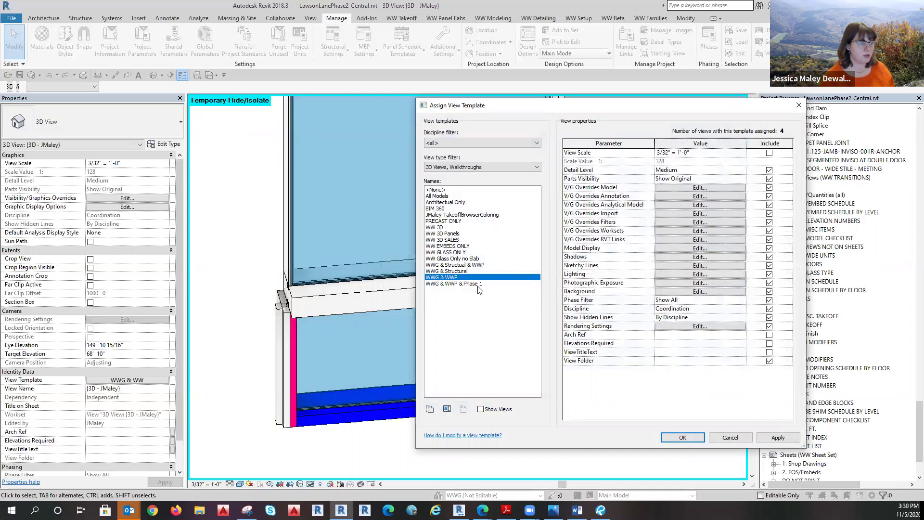
{"action": "left_click", "coordinate": [685, 222]}
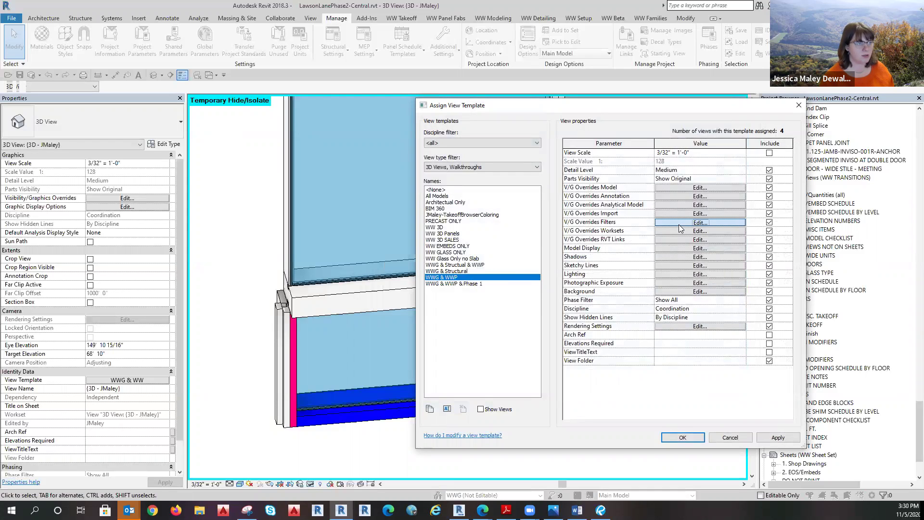
{"action": "left_click", "coordinate": [460, 376]}
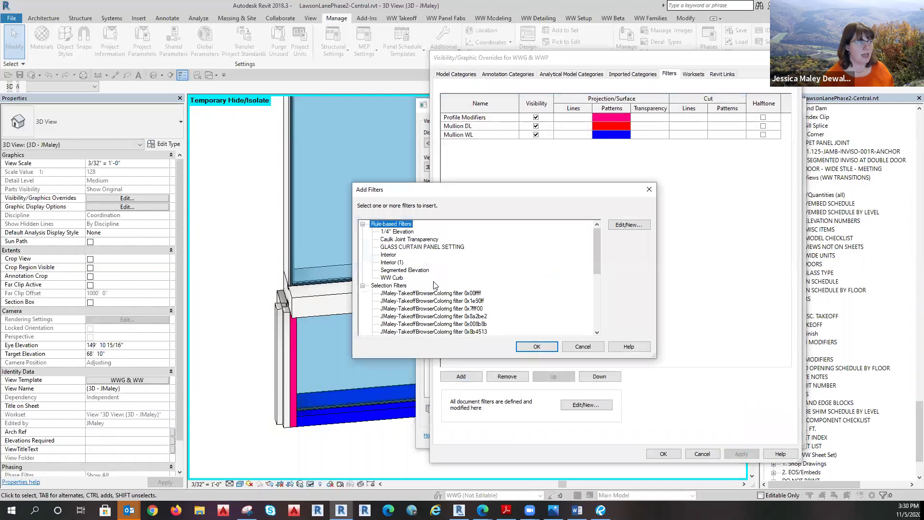
{"action": "scroll", "coordinate": [413, 270], "scroll_direction": "down", "scroll_amount": 1}
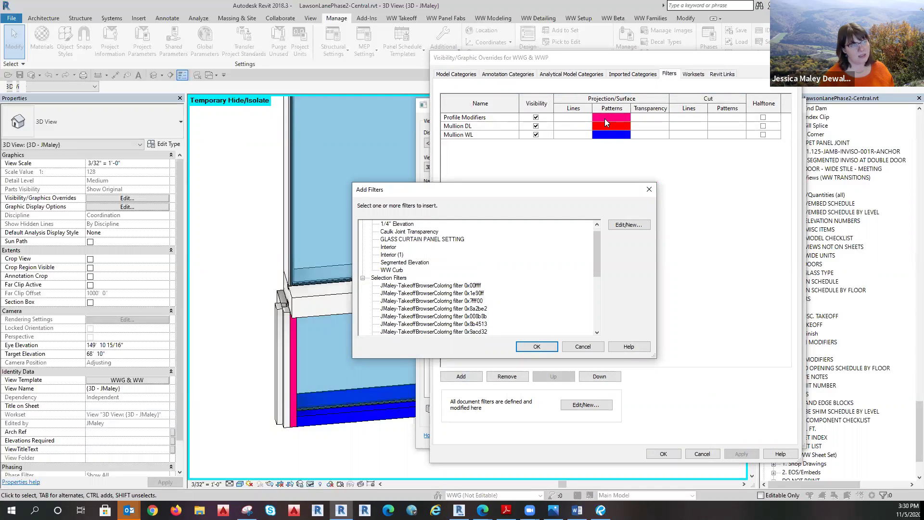
{"action": "left_click", "coordinate": [649, 188]}
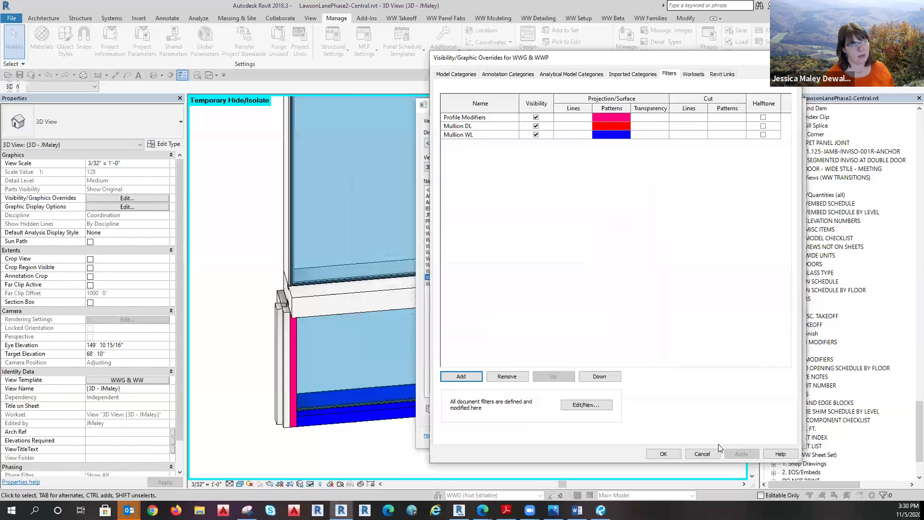
{"action": "left_click", "coordinate": [700, 455]}
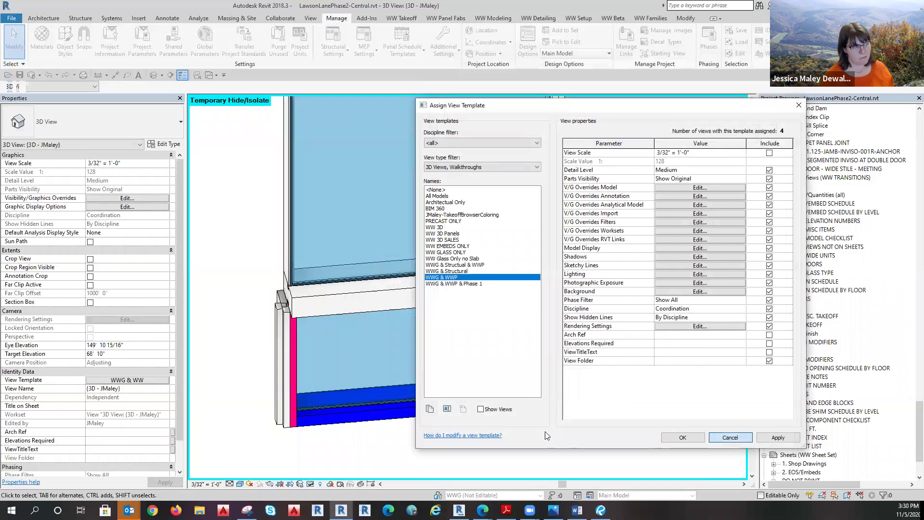
{"action": "left_click", "coordinate": [730, 439]}
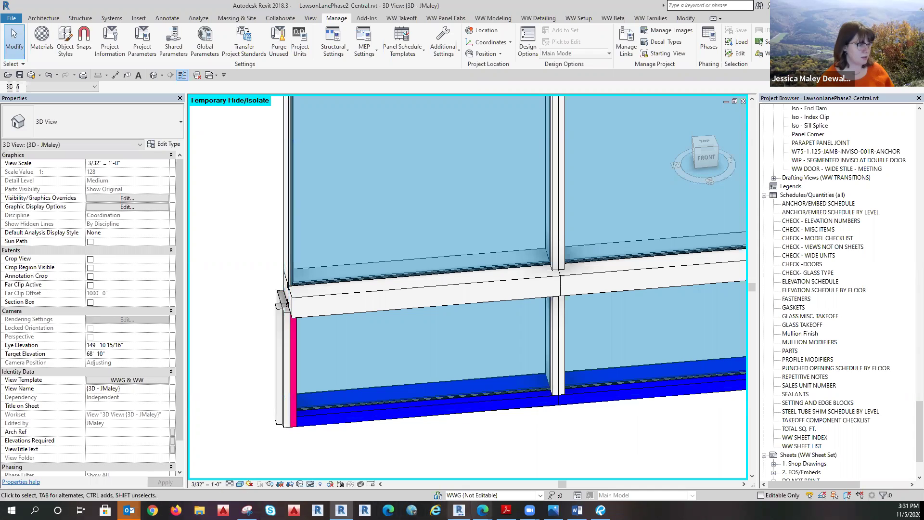
Switch to the PROFILE MODIFIERS Jamboard in the browser, showing the Questions & Feedback frame
{"action": "mouse_move", "coordinate": [482, 509]}
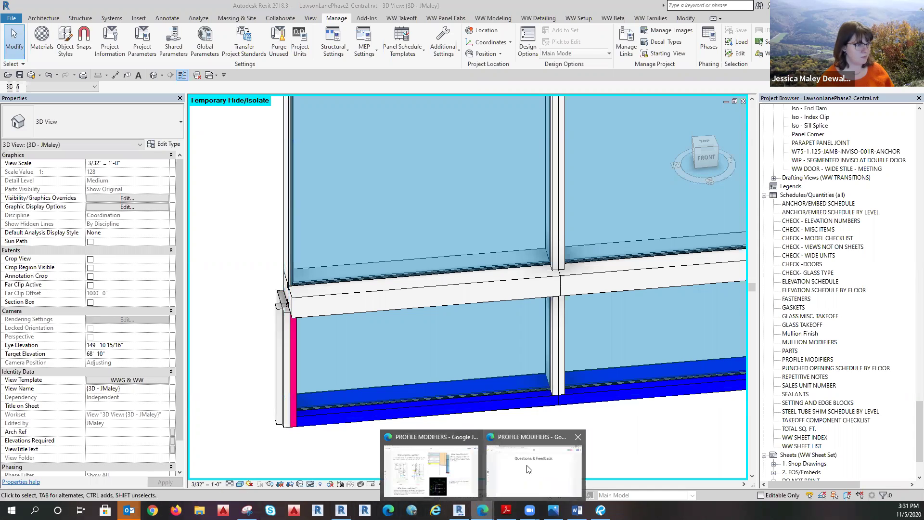
{"action": "left_click", "coordinate": [529, 469]}
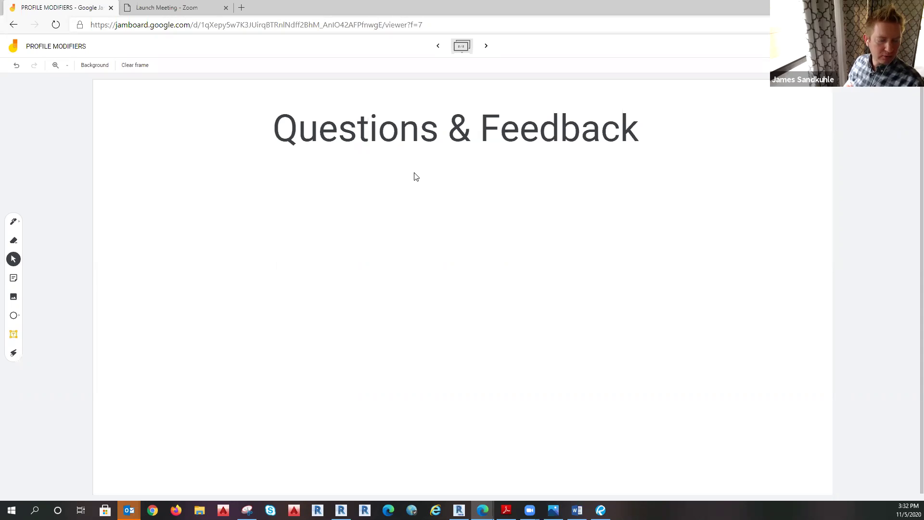
Switch back to Revit and inspect the properties of the pink lower mullion at the end of the curtain wall
{"action": "left_click", "coordinate": [342, 510]}
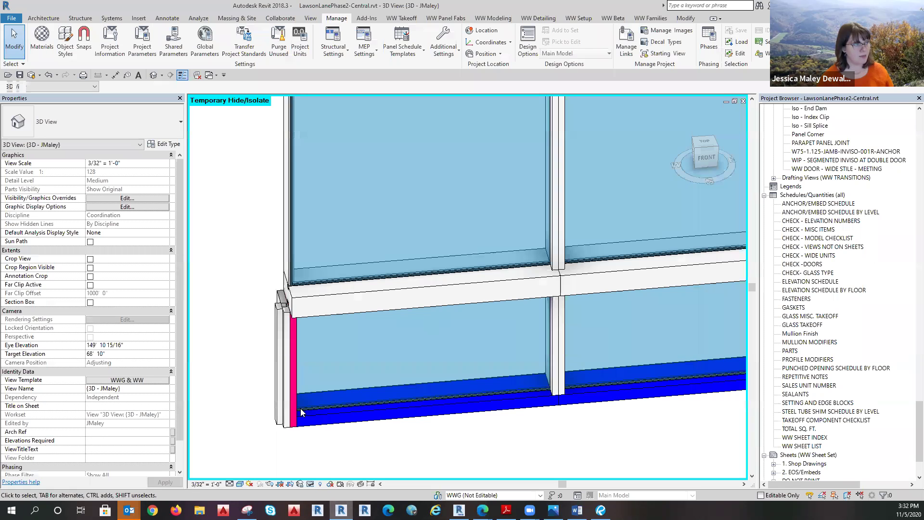
{"action": "left_click", "coordinate": [295, 350]}
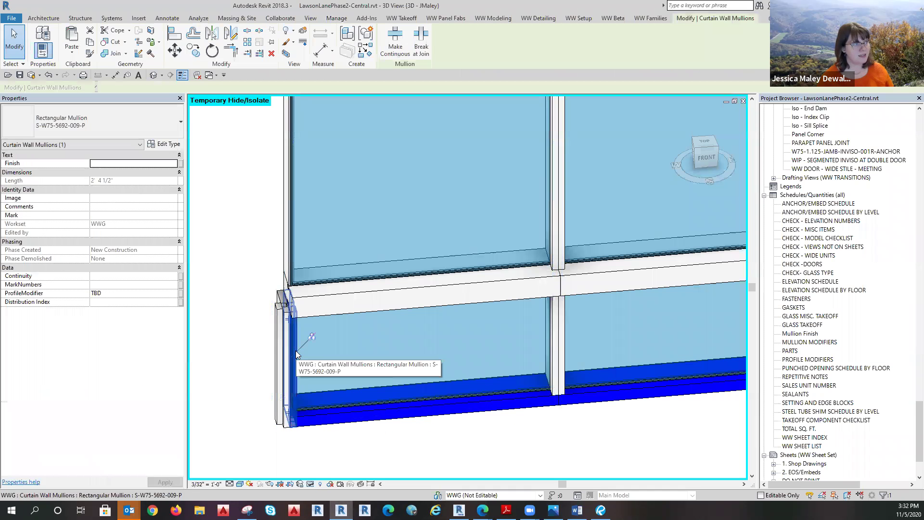
{"action": "left_click", "coordinate": [489, 465]}
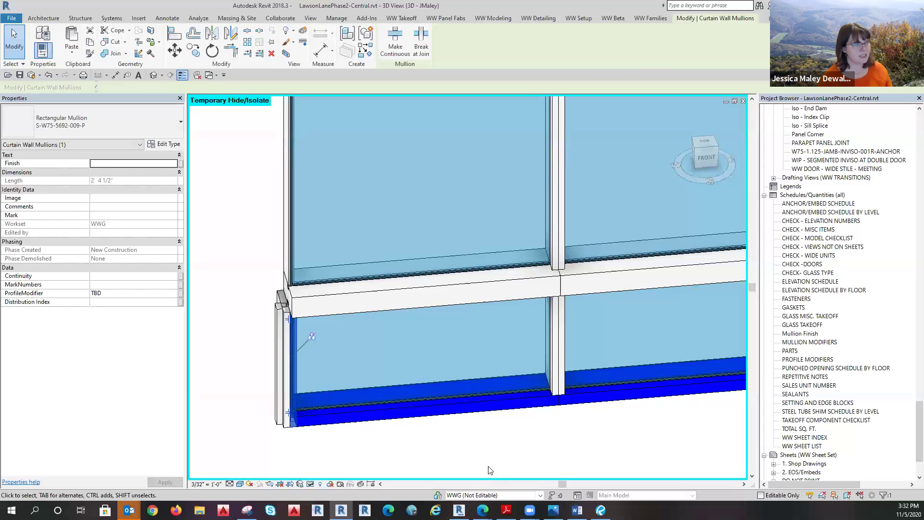
Set the ProfileModifier of the next lower vertical mullion, S-W75-5692-009-P, to 1-551 and deselect it
{"action": "left_click", "coordinate": [564, 347]}
{"action": "middle_click_drag", "start_coordinate": [565, 347], "coordinate": [428, 373]}
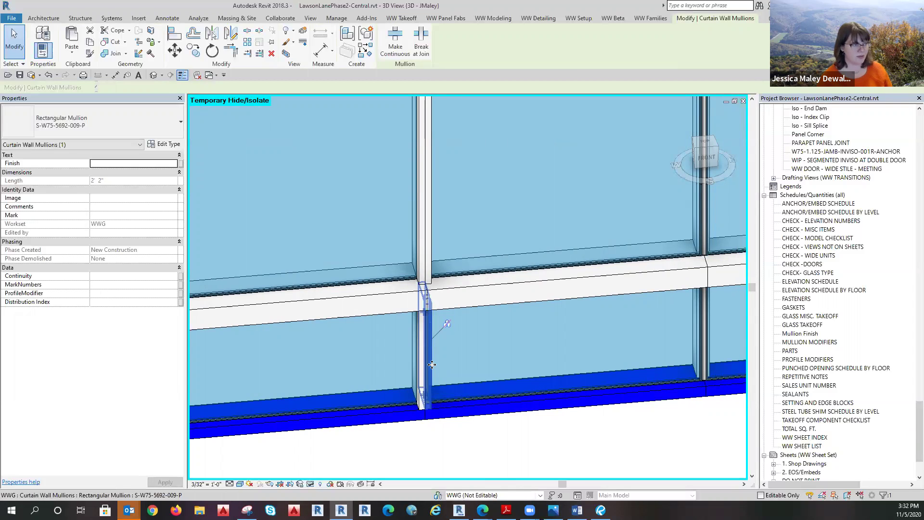
{"action": "left_click", "coordinate": [333, 315]}
{"action": "left_click", "coordinate": [96, 294]}
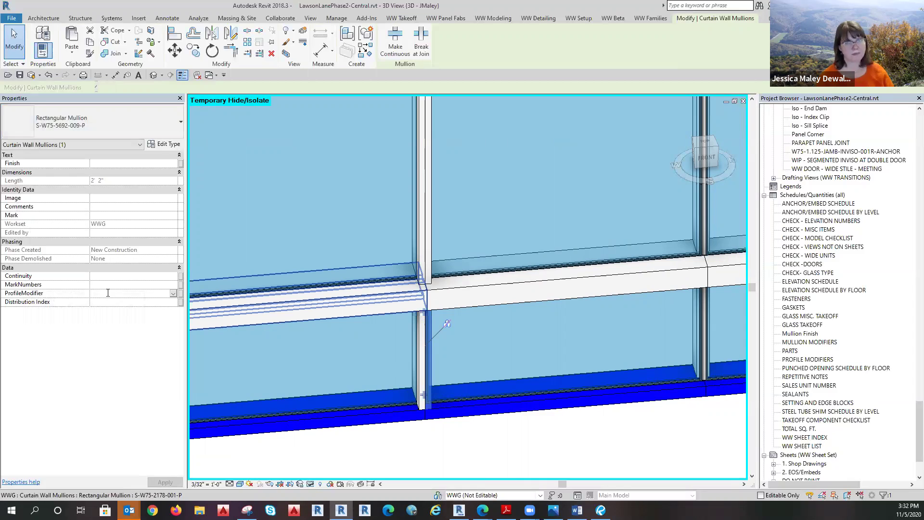
{"action": "type", "text": "1-551"}
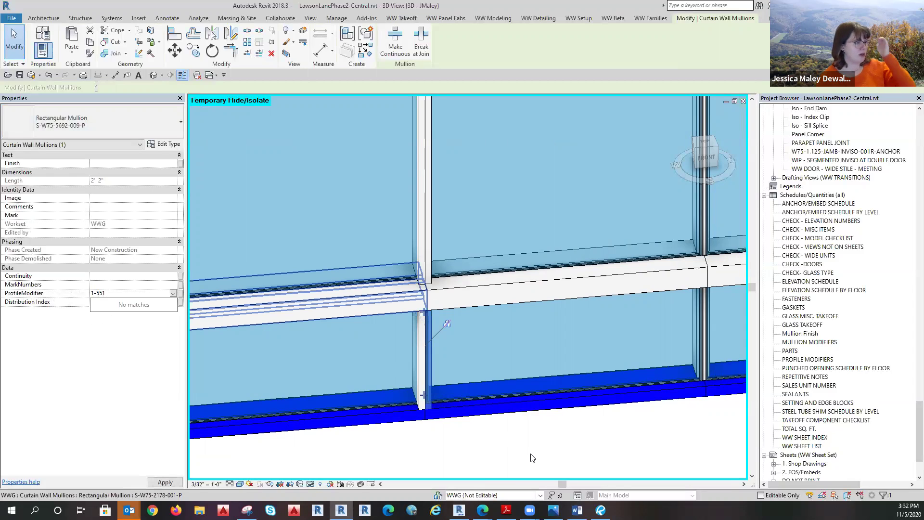
{"action": "key", "text": "Return"}
{"action": "left_click", "coordinate": [458, 444]}
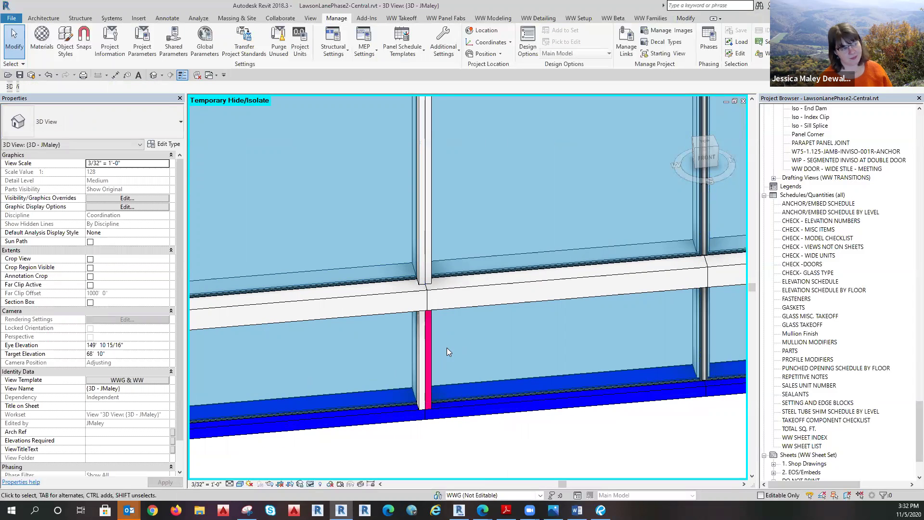
Clear the ProfileModifier value of the same lower vertical mullion
{"action": "left_click", "coordinate": [433, 344]}
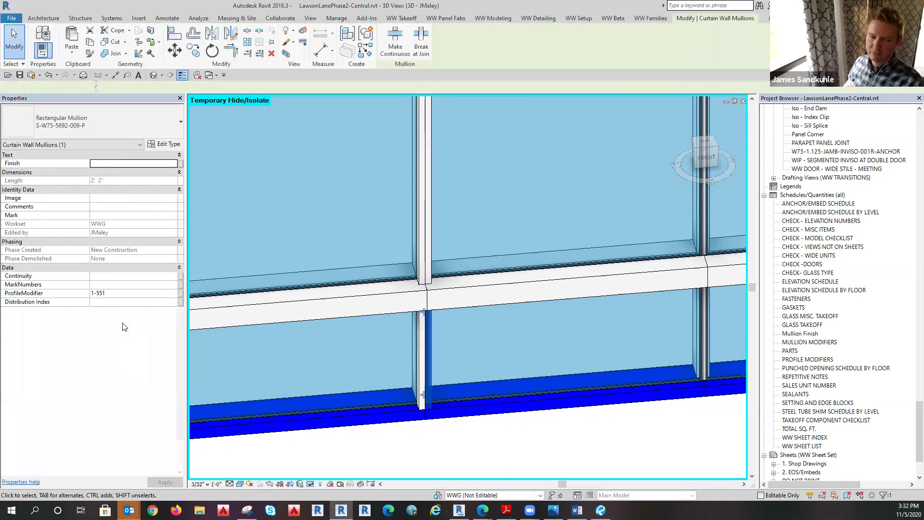
{"action": "left_click", "coordinate": [124, 294]}
{"action": "key", "text": "BackSpace"}
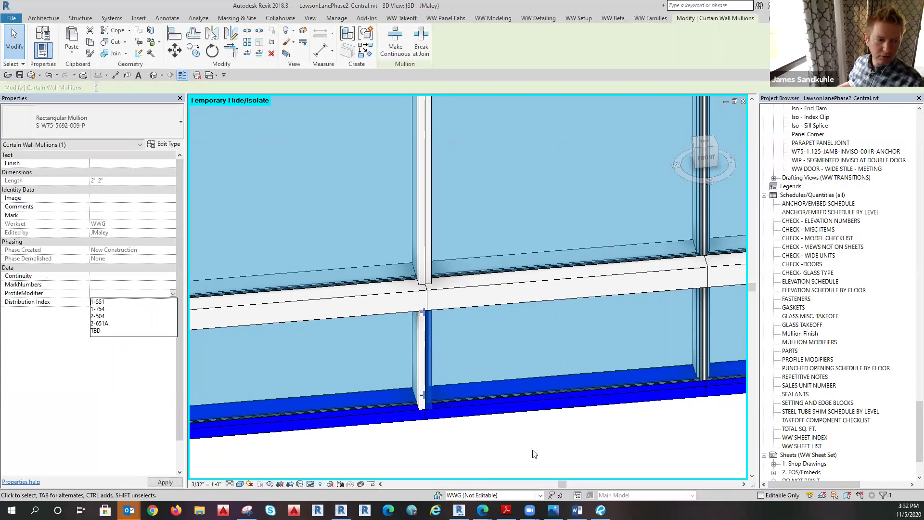
{"action": "key", "text": "Return"}
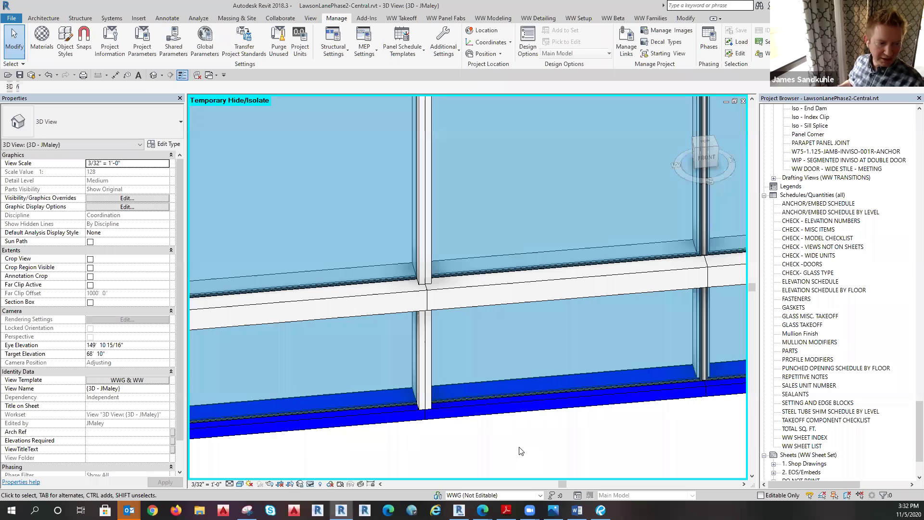
{"action": "scroll", "coordinate": [481, 434], "scroll_direction": "down", "scroll_amount": 2}
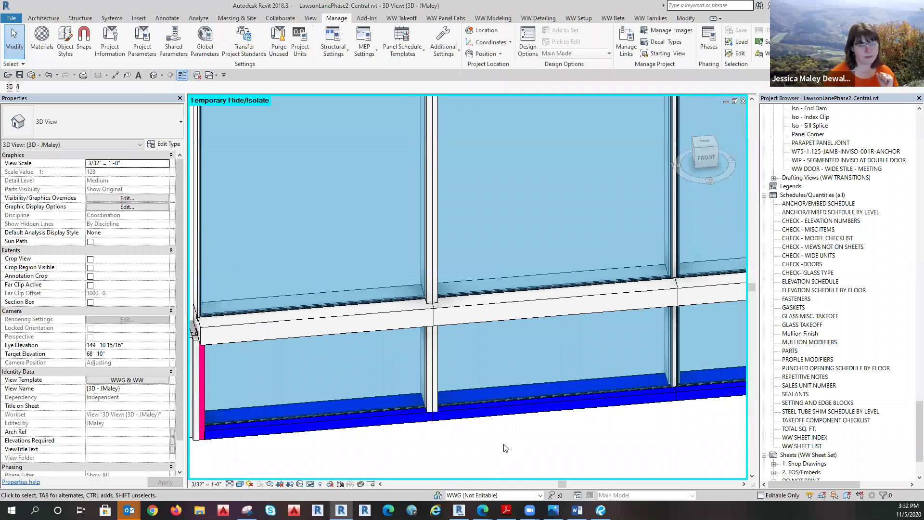
{"action": "scroll", "coordinate": [461, 451], "scroll_direction": "down", "scroll_amount": 2}
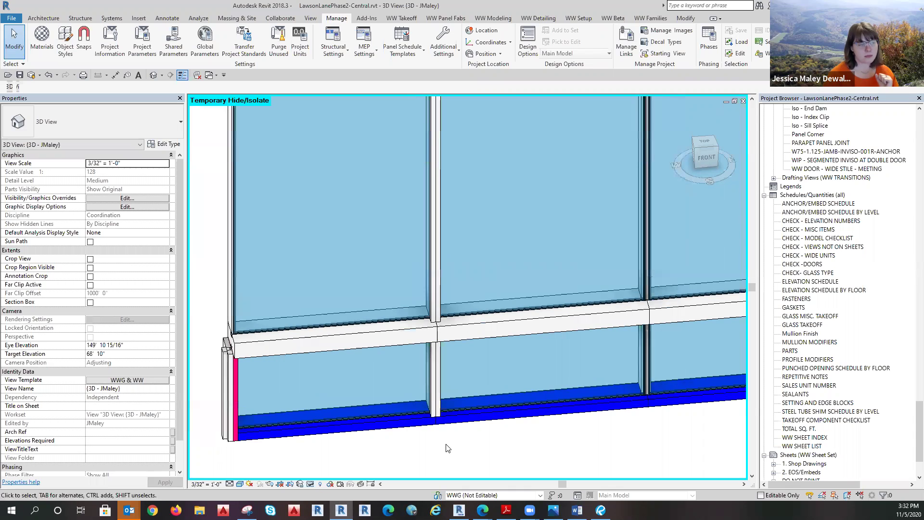
{"action": "scroll", "coordinate": [450, 448], "scroll_direction": "down", "scroll_amount": 2}
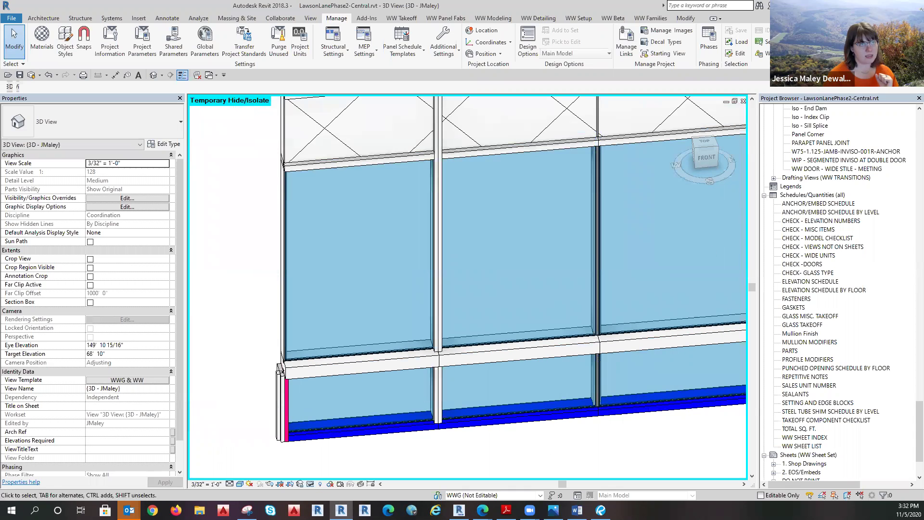
Switch to the Jamboard and examine the frame on when to use a profile modifier and what to name it
{"action": "key", "text": "alt+Tab"}
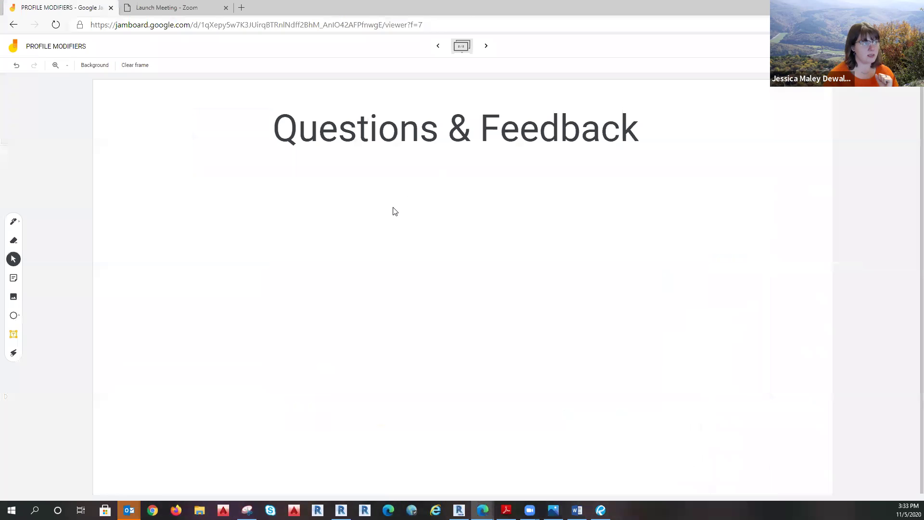
{"action": "left_click", "coordinate": [438, 47]}
{"action": "left_click", "coordinate": [438, 46]}
{"action": "left_click", "coordinate": [439, 46]}
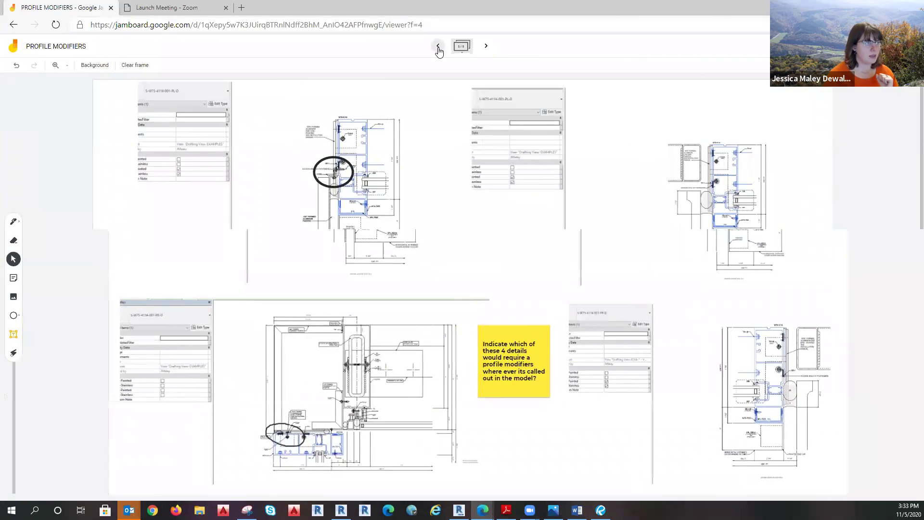
{"action": "left_click", "coordinate": [438, 47]}
{"action": "left_click", "coordinate": [438, 46]}
{"action": "left_click", "coordinate": [438, 47]}
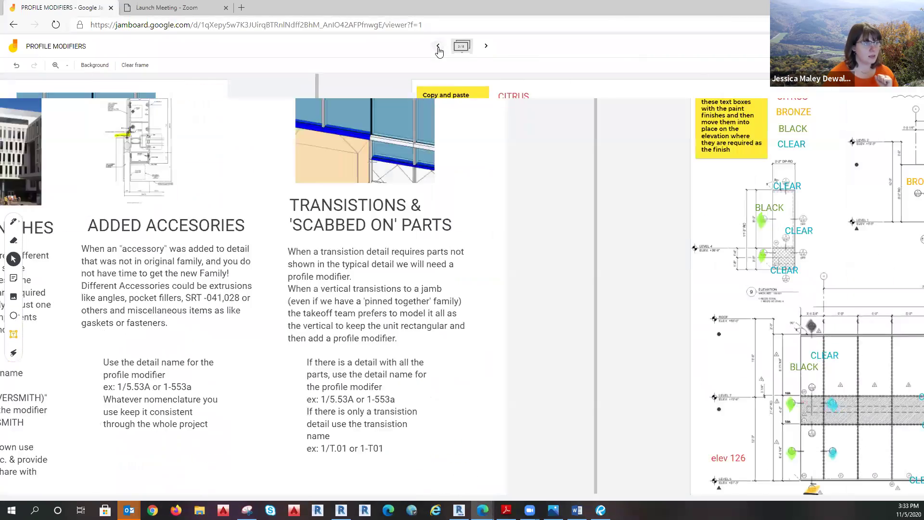
{"action": "left_click", "coordinate": [536, 393]}
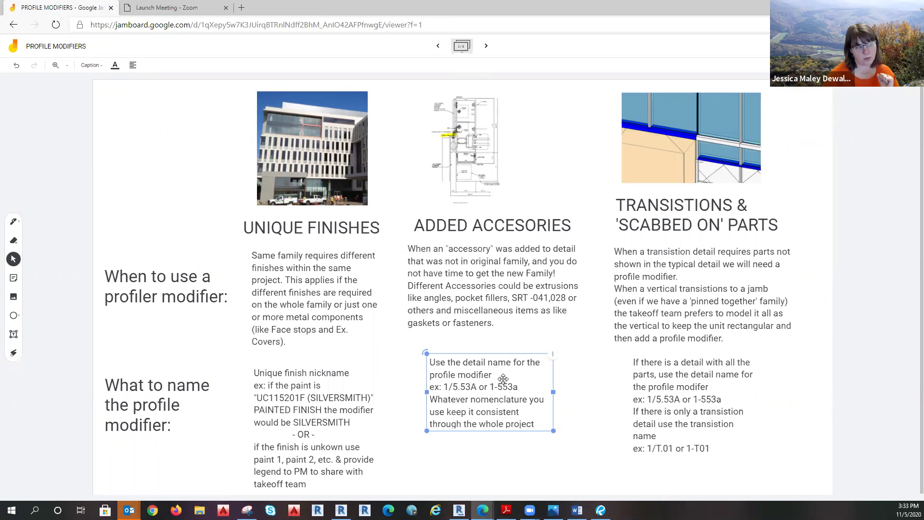
{"action": "left_click", "coordinate": [474, 459]}
{"action": "left_click", "coordinate": [480, 458]}
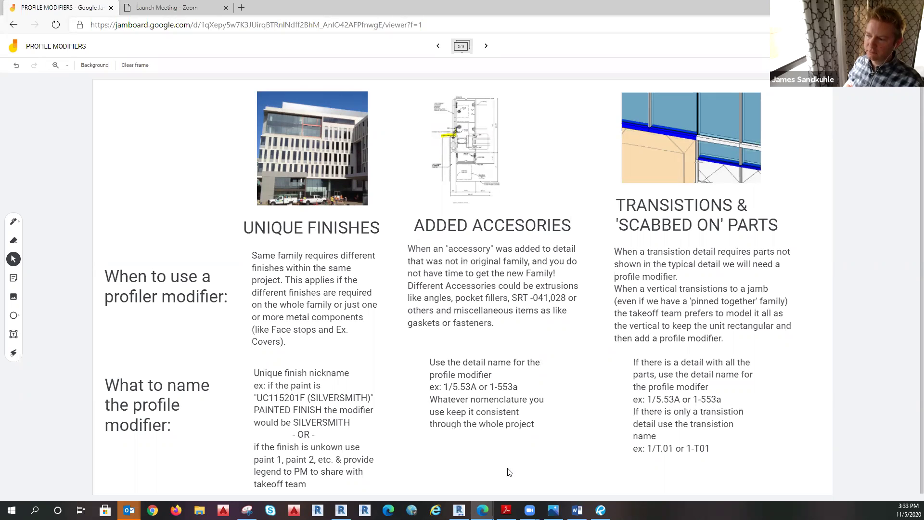
Go forward to the Jamboard frame on checking profile modifiers in 3D and reviewing them in the schedule
{"action": "left_click", "coordinate": [486, 46]}
{"action": "left_click", "coordinate": [486, 46]}
{"action": "left_click", "coordinate": [486, 46]}
{"action": "left_click", "coordinate": [486, 46]}
{"action": "left_click", "coordinate": [486, 46]}
{"action": "left_click", "coordinate": [485, 46]}
{"action": "left_click", "coordinate": [438, 47]}
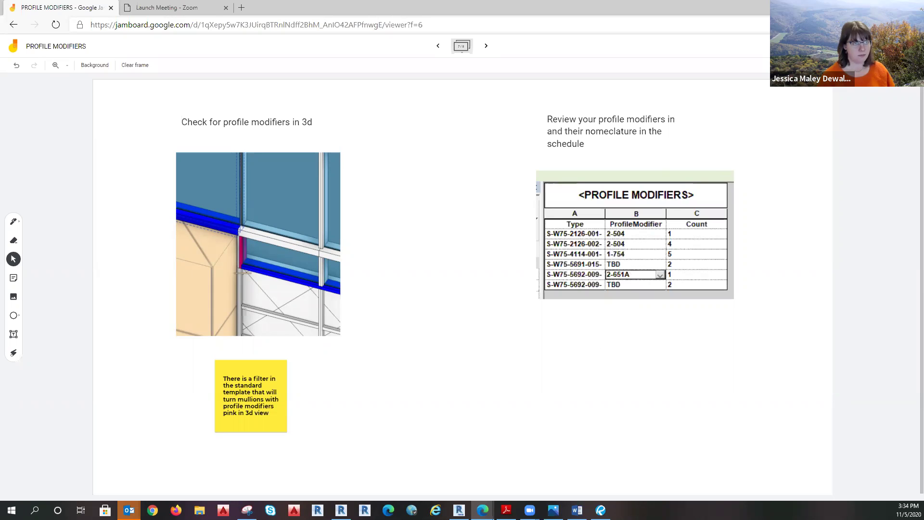
Minimize the browser and switch back to the 3D view in Revit
{"action": "left_click", "coordinate": [868, 7]}
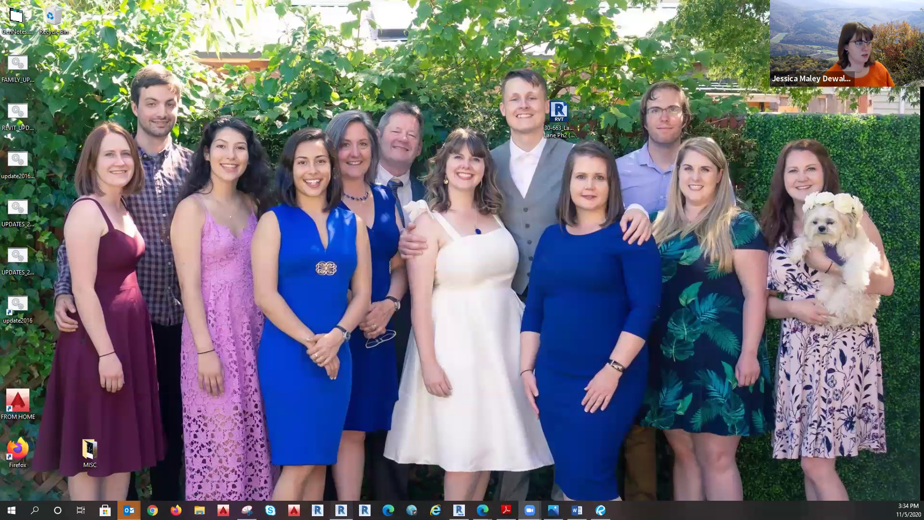
{"action": "left_click", "coordinate": [341, 510]}
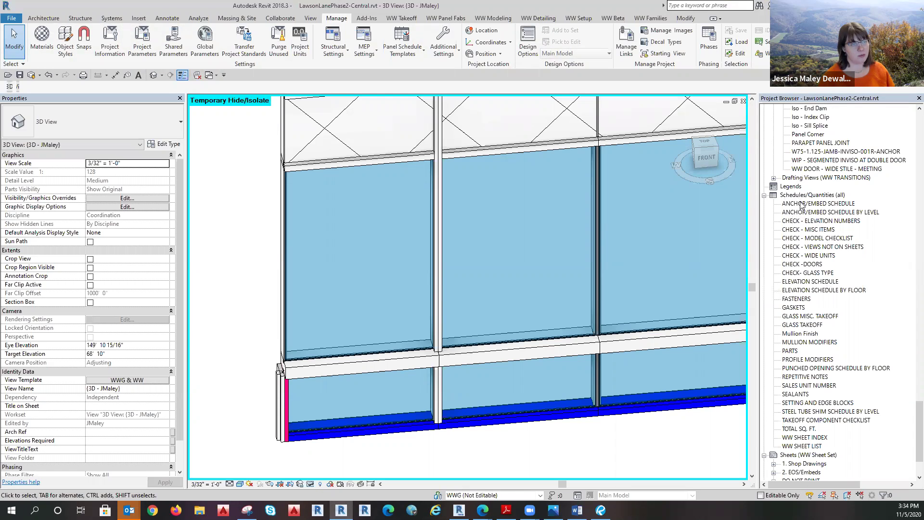
Open the PROFILE MODIFIERS schedule and examine the ProfileModifier values of the listed mullion types, including the TBD entries
{"action": "left_click", "coordinate": [798, 361]}
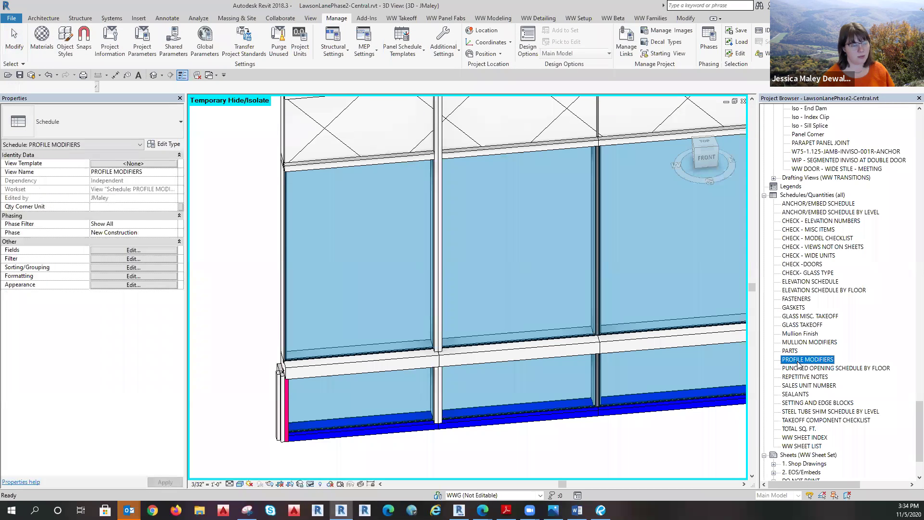
{"action": "double_click", "coordinate": [798, 361]}
{"action": "left_click", "coordinate": [256, 140]}
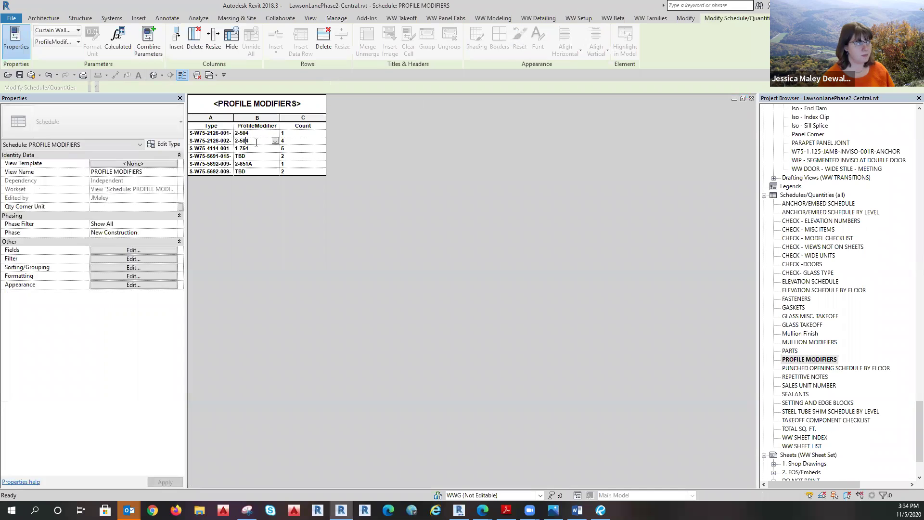
{"action": "left_click", "coordinate": [252, 156]}
{"action": "left_click_drag", "start_coordinate": [251, 156], "coordinate": [233, 162]}
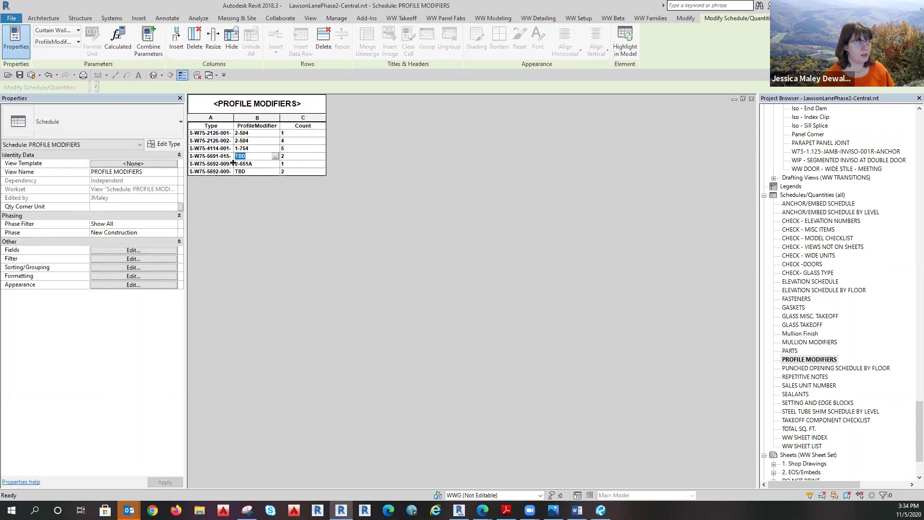
{"action": "left_click", "coordinate": [247, 165]}
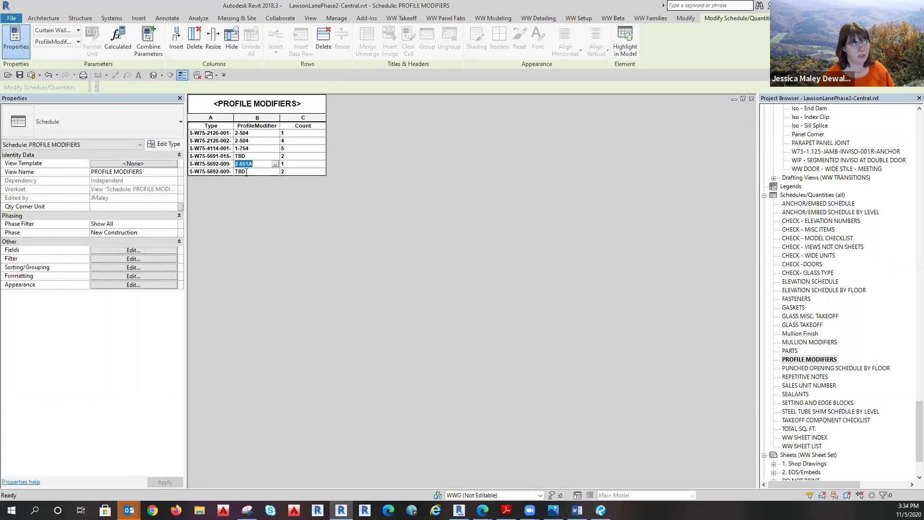
{"action": "left_click", "coordinate": [249, 172]}
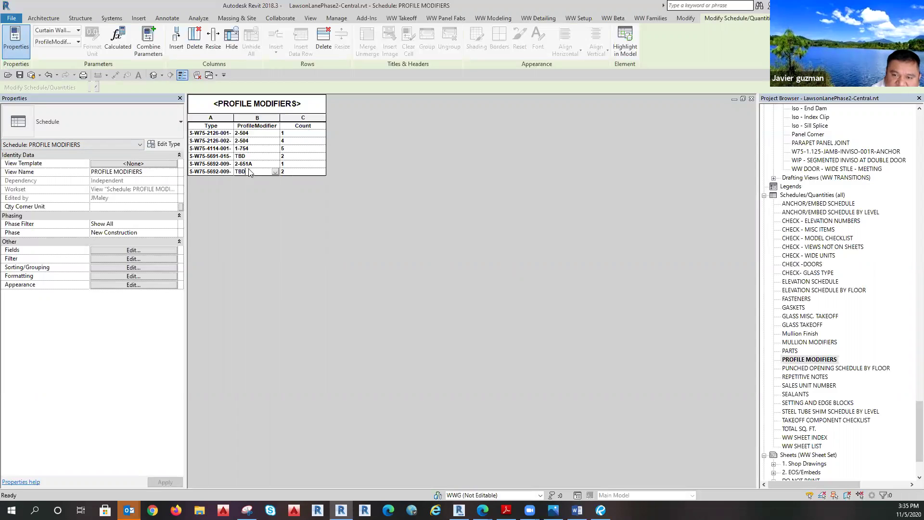
Compare the types, ProfileModifier values and counts in the upper rows of the PROFILE MODIFIERS schedule
{"action": "left_click", "coordinate": [260, 149]}
{"action": "left_click", "coordinate": [261, 140]}
{"action": "left_click", "coordinate": [317, 141]}
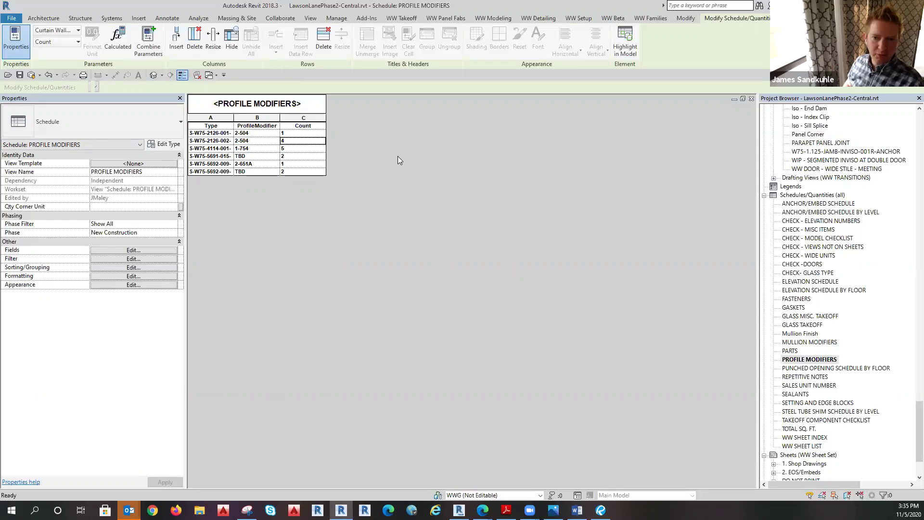
{"action": "left_click", "coordinate": [222, 134]}
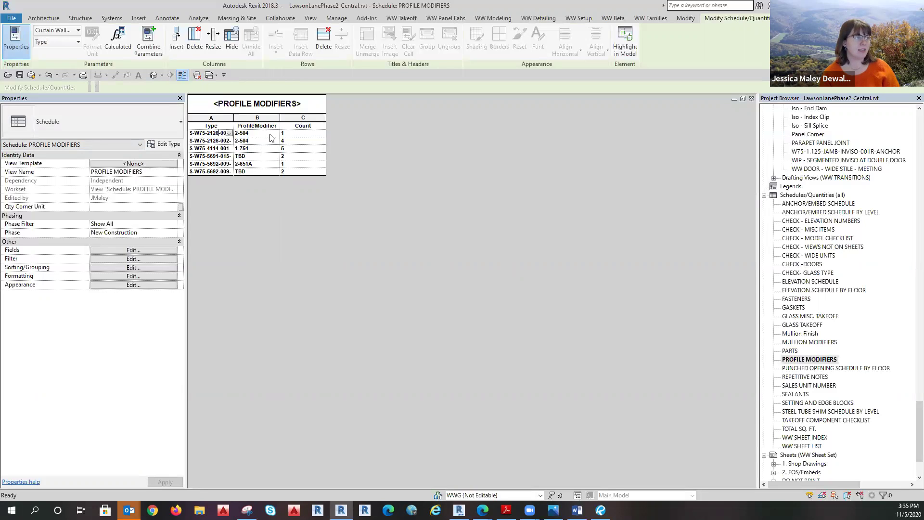
{"action": "left_click", "coordinate": [301, 134]}
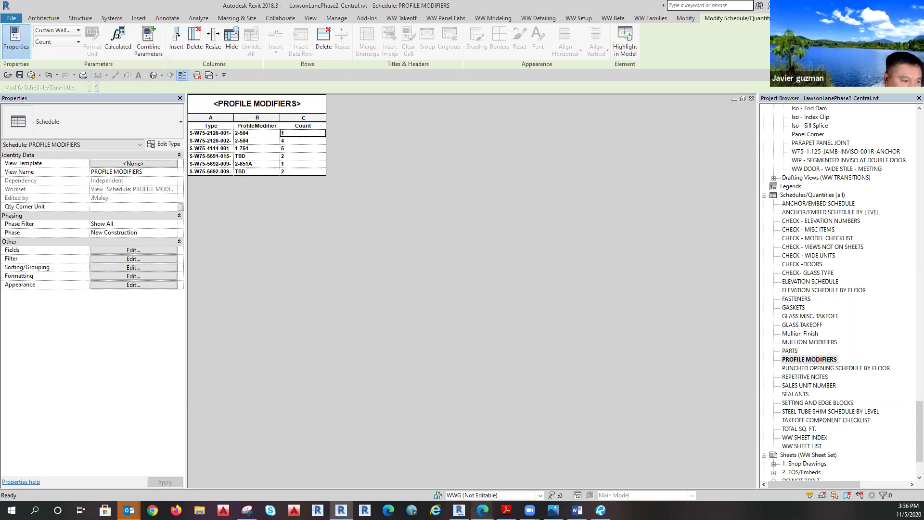
Switch to the PROFILE MODIFIERS Jamboard in the browser and advance to the Questions & Feedback frame
{"action": "mouse_move", "coordinate": [483, 510]}
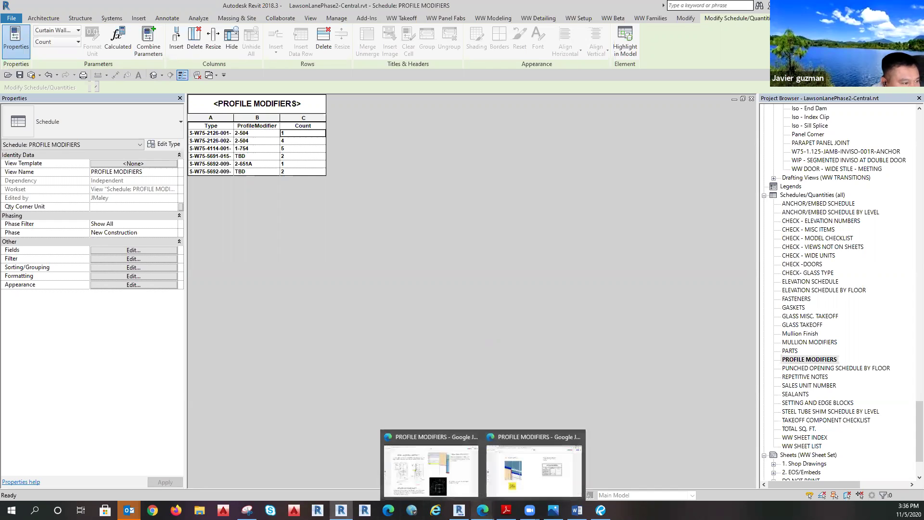
{"action": "left_click", "coordinate": [532, 469]}
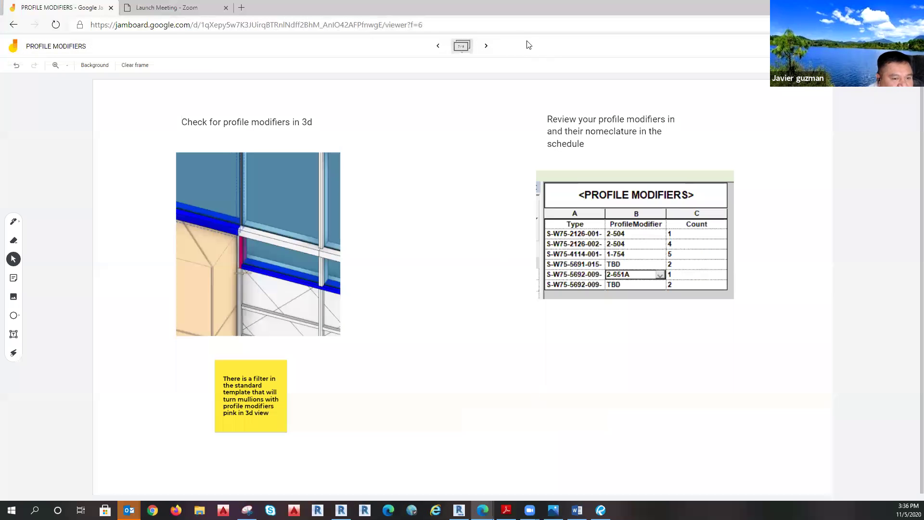
{"action": "left_click", "coordinate": [486, 46]}
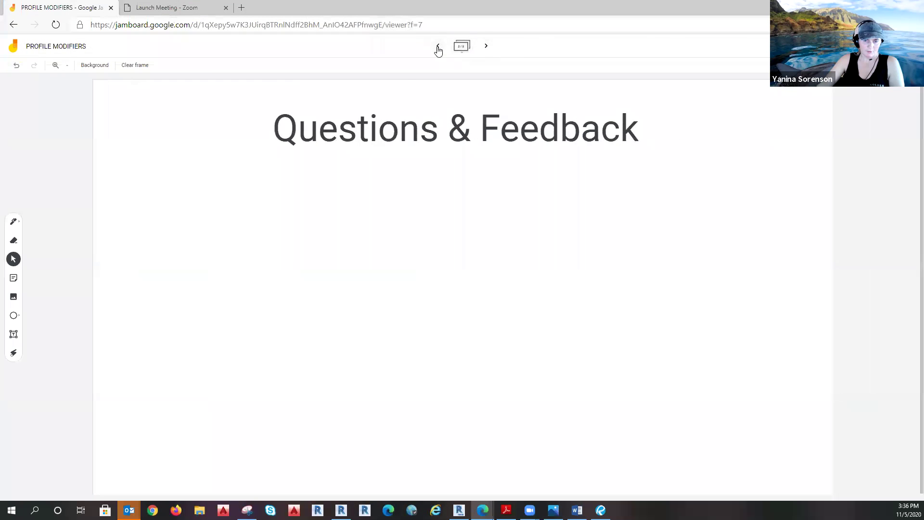
Go back through the Jamboard to the frame on finish profile modifiers and examine its building photo
{"action": "left_click", "coordinate": [438, 46]}
{"action": "left_click", "coordinate": [435, 48]}
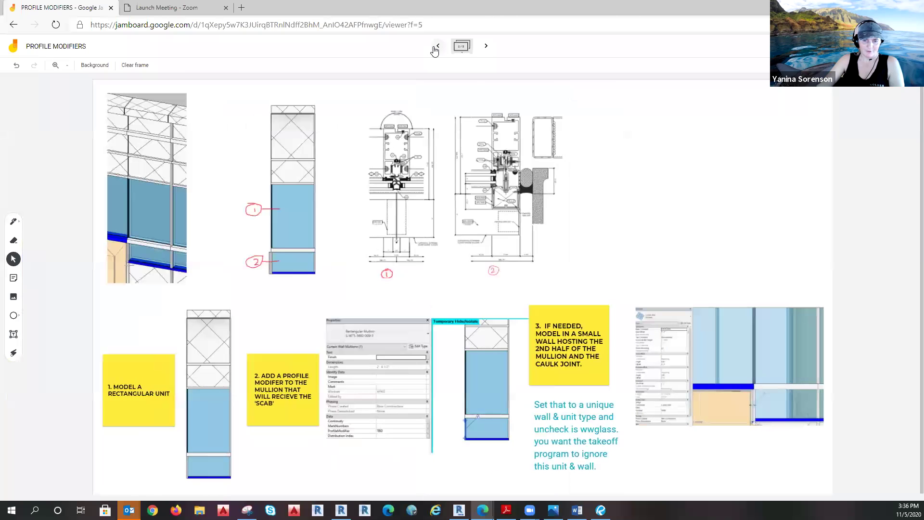
{"action": "left_click", "coordinate": [436, 48]}
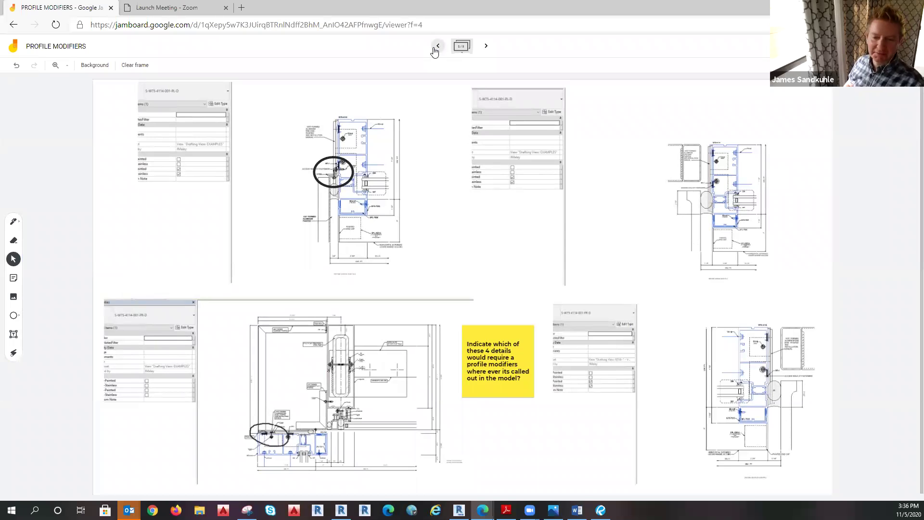
{"action": "left_click", "coordinate": [436, 48]}
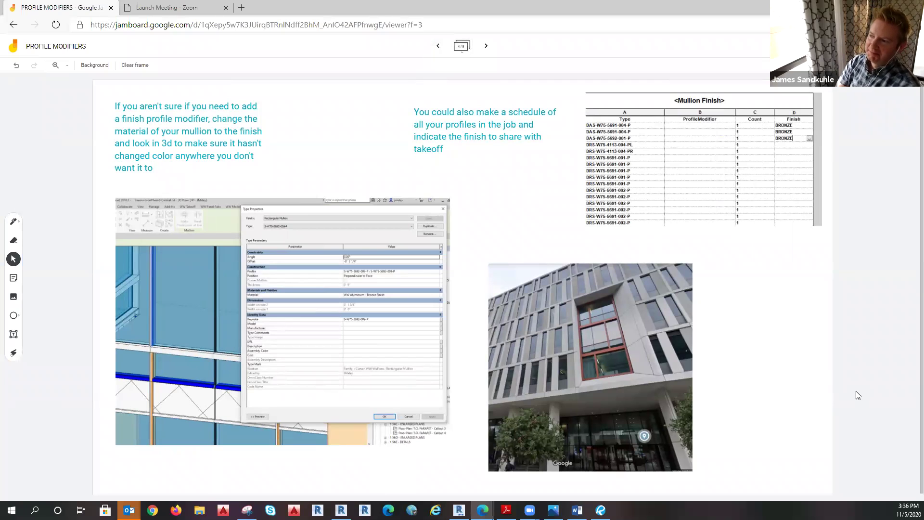
{"action": "left_click", "coordinate": [624, 358]}
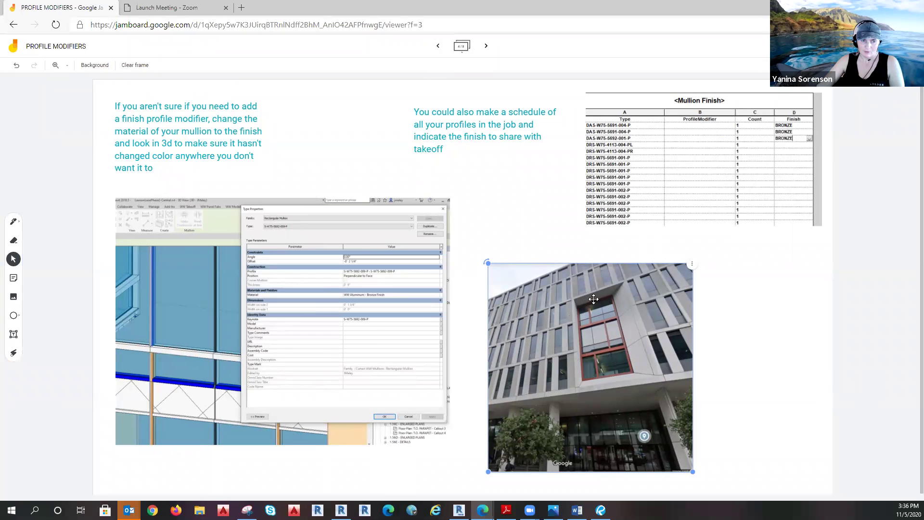
{"action": "left_click", "coordinate": [799, 371]}
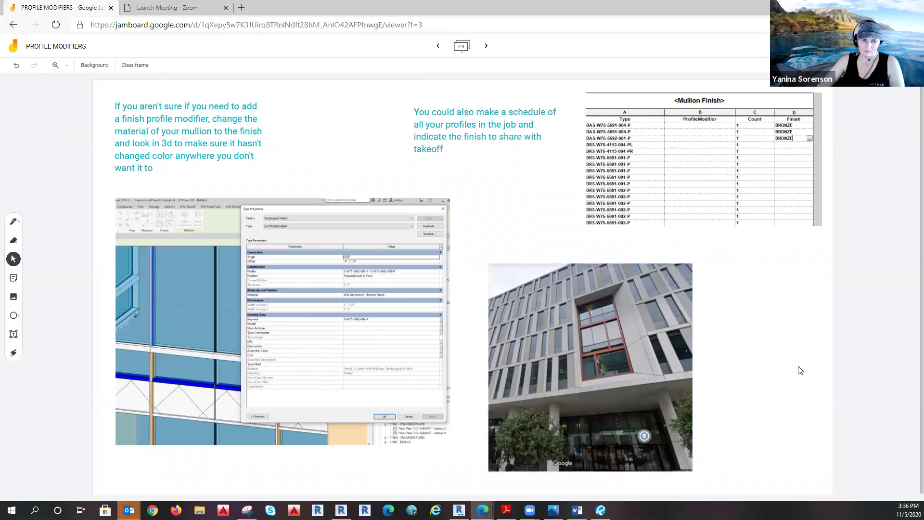